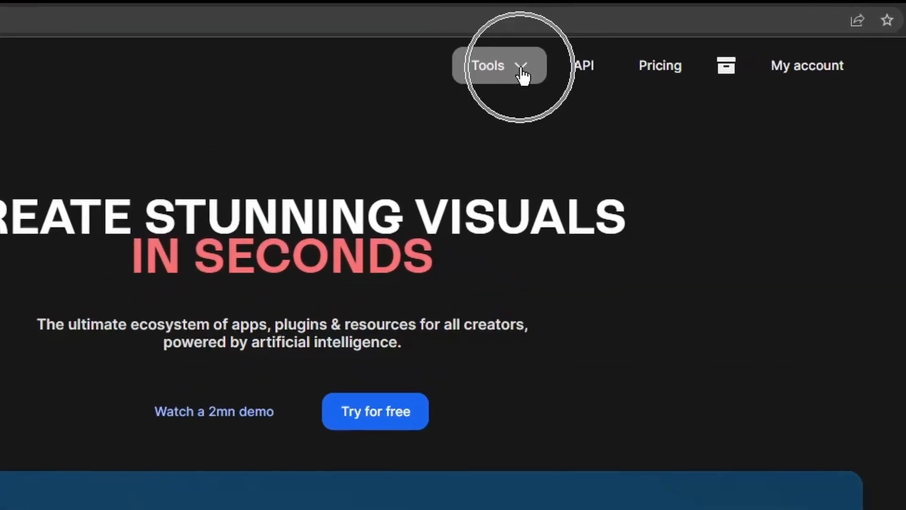
Open the Uncrop tool and load SuperMan.png from the abc folder in Downloads.
left_click(521, 72)
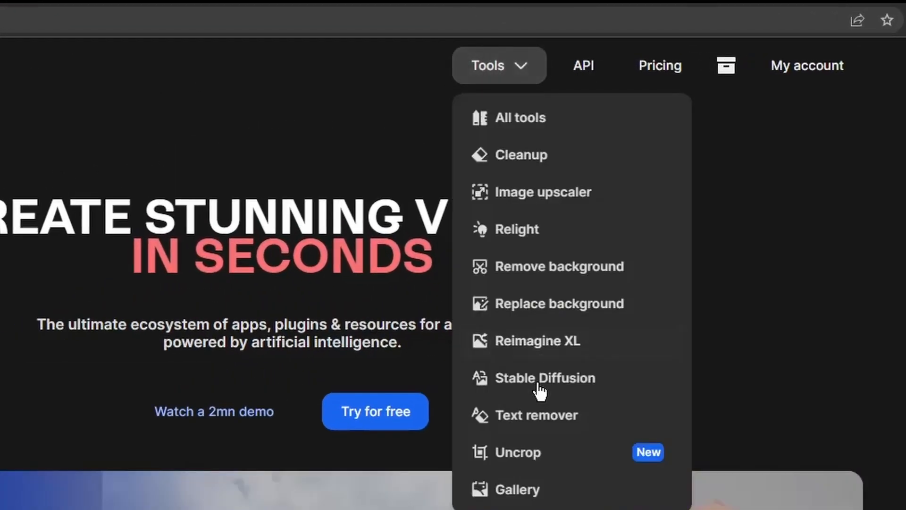
left_click(571, 454)
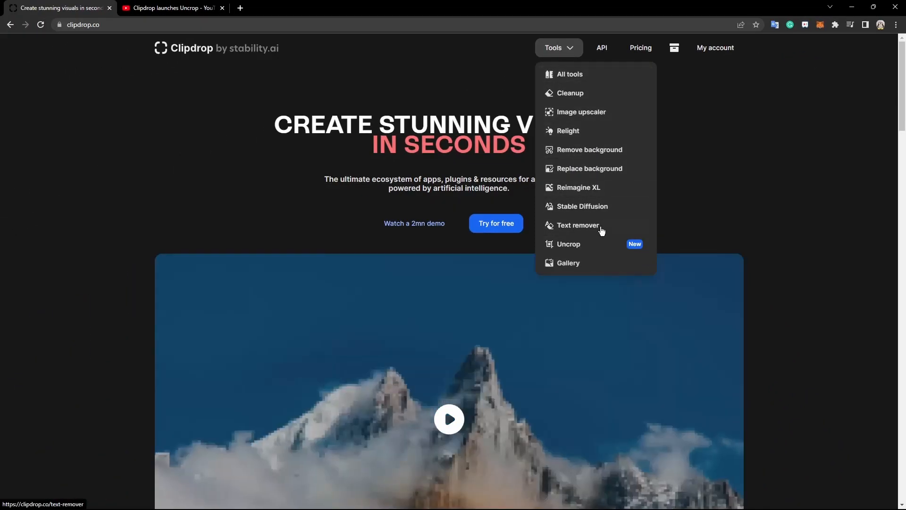
left_click(601, 247)
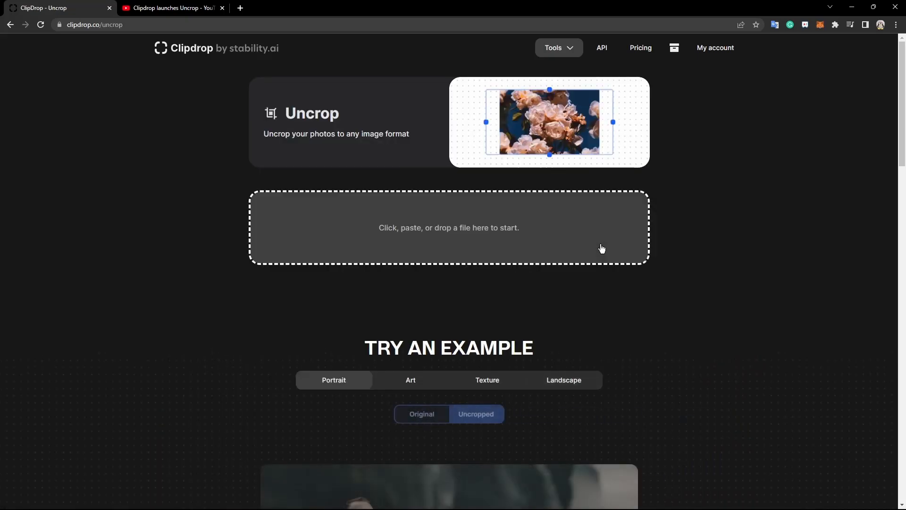
key("alt+Tab")
left_click(707, 218)
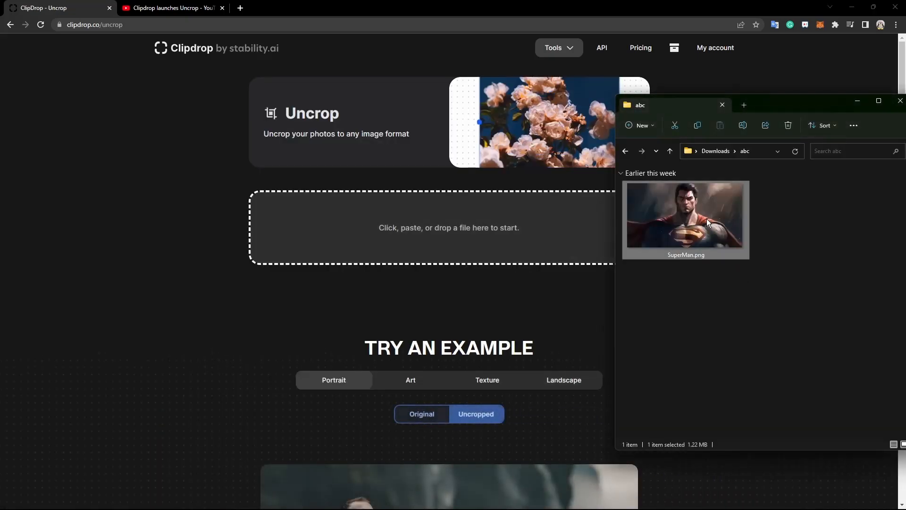
left_click_drag(703, 208, 414, 228)
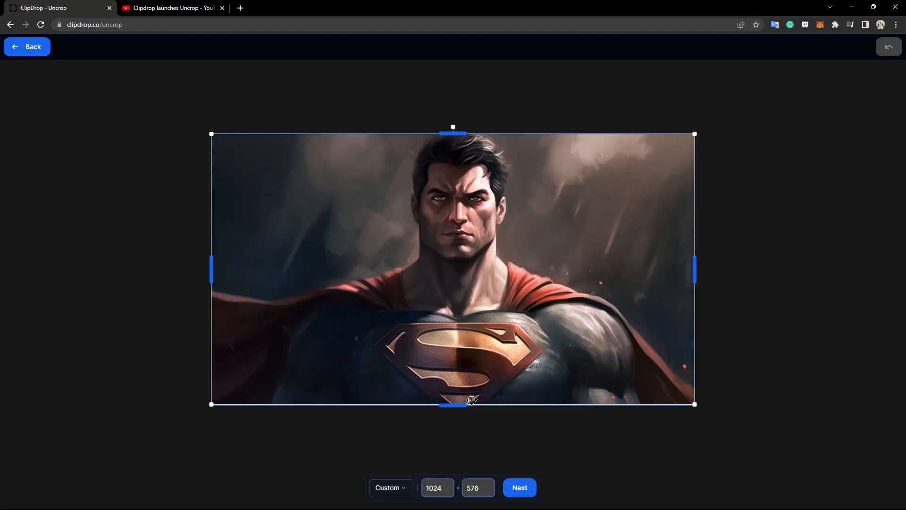
Uncrop the image onto a canvas of about 1024 × 755, with the picture scaled down and centred inside it.
left_click_drag(462, 131, 471, 75)
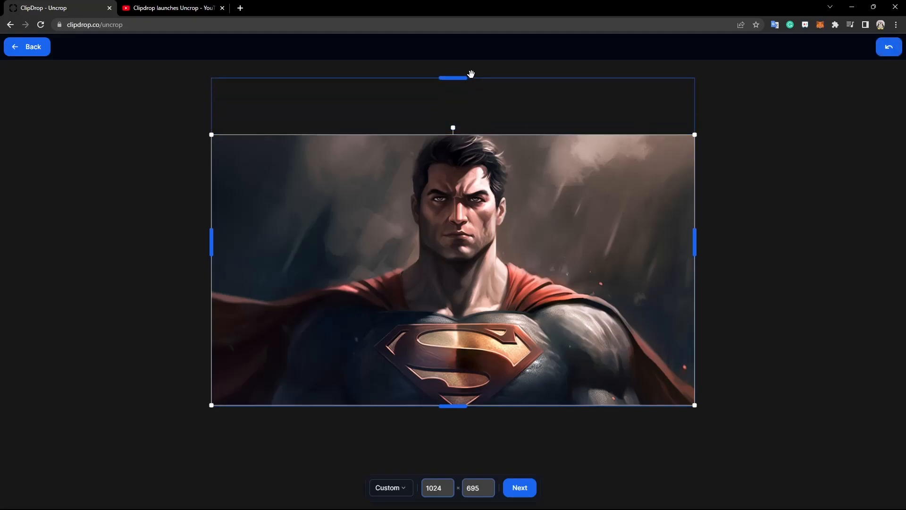
left_click_drag(456, 434, 454, 469)
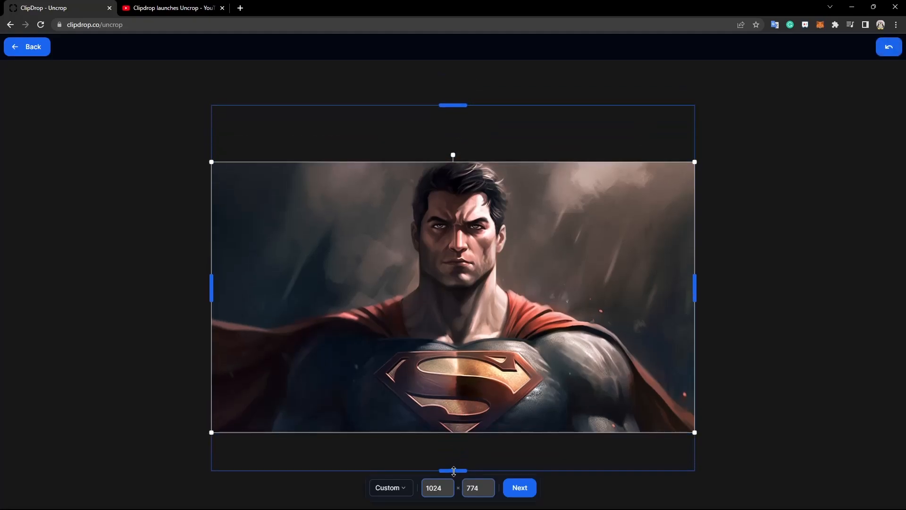
left_click_drag(212, 274, 97, 272)
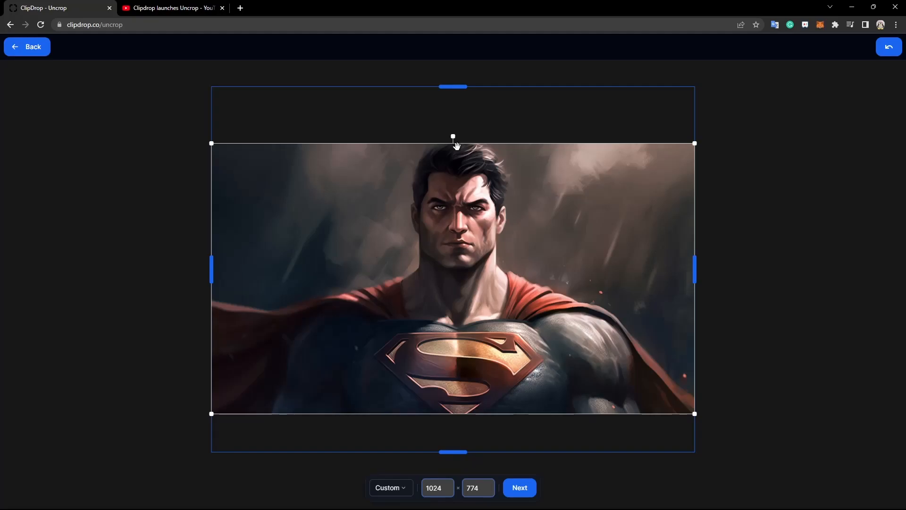
left_click_drag(211, 143, 349, 217)
left_click_drag(526, 293, 458, 242)
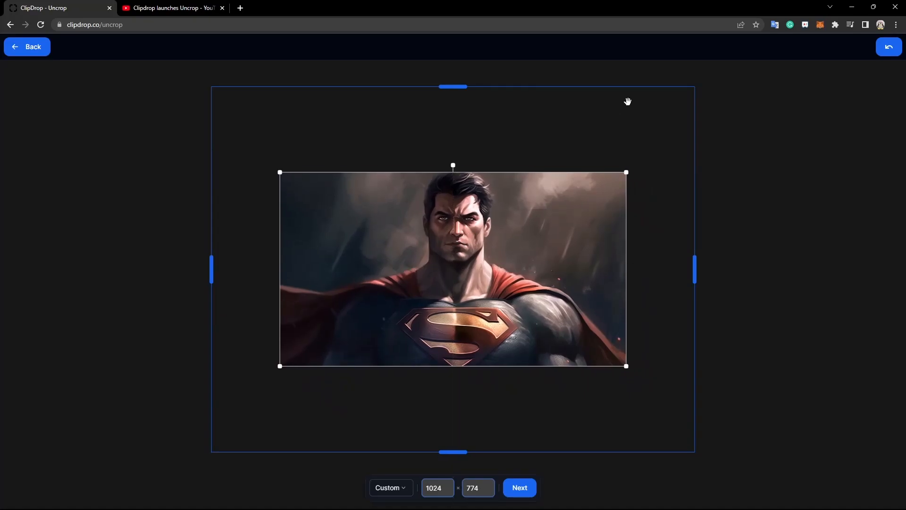
left_click_drag(453, 89, 453, 96)
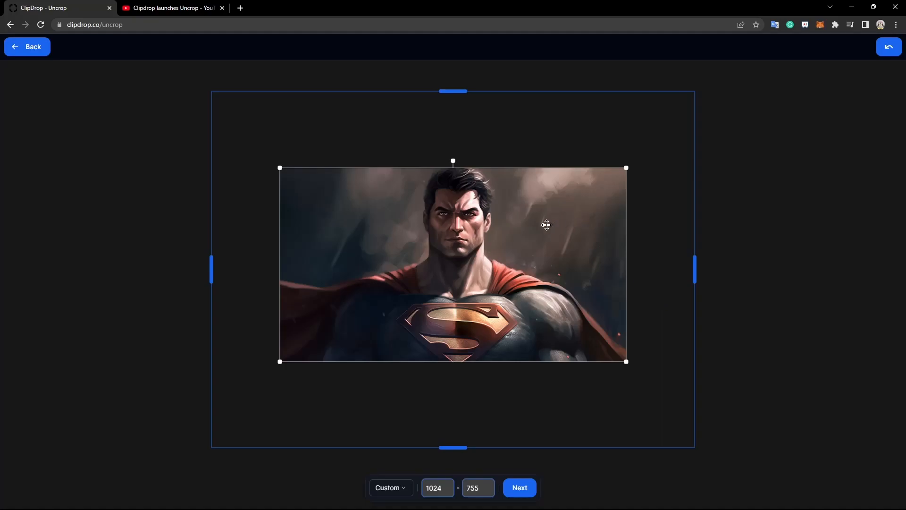
left_click(521, 488)
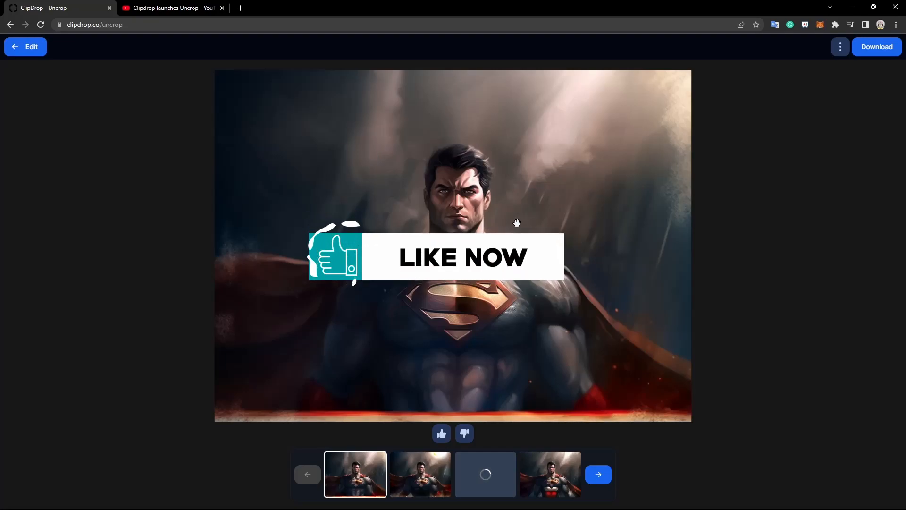
Compare the four generated uncrop variants of the Superman picture, viewing each one at full size.
left_click(422, 474)
left_click(381, 479)
left_click(423, 478)
left_click(486, 476)
left_click(570, 476)
left_click(433, 480)
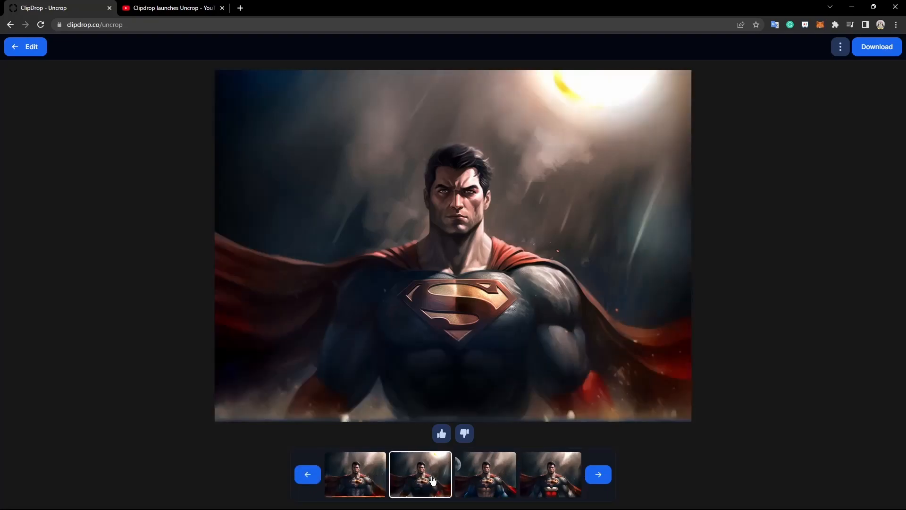
left_click(377, 478)
left_click(425, 481)
left_click(499, 477)
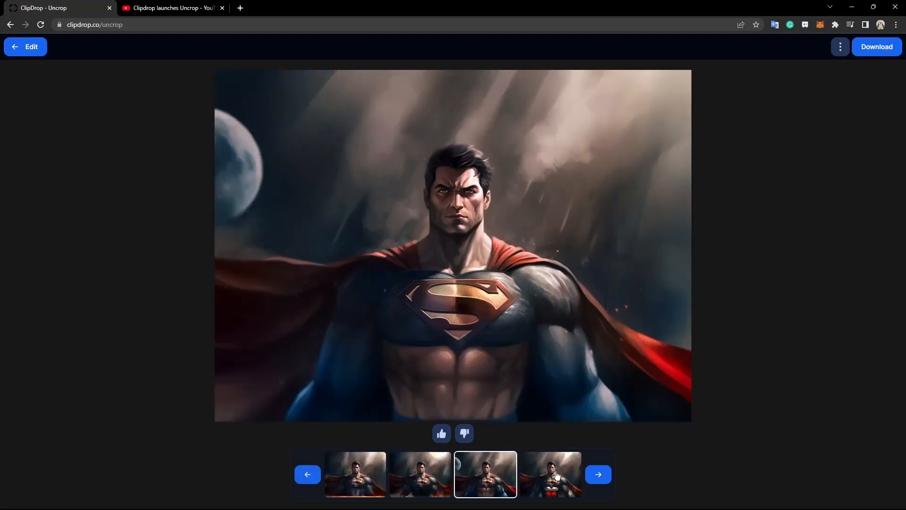
left_click(406, 477)
left_click(467, 478)
left_click(409, 479)
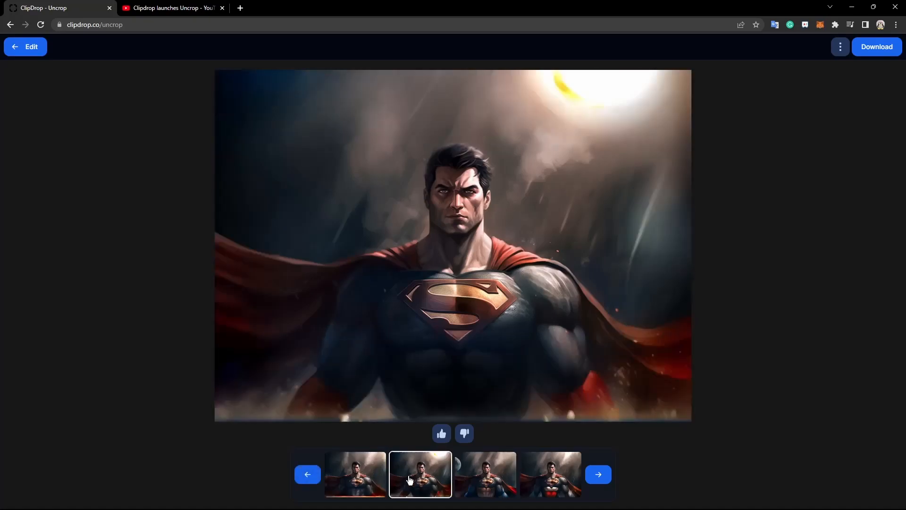
left_click(360, 480)
left_click(418, 479)
left_click(473, 477)
left_click(555, 475)
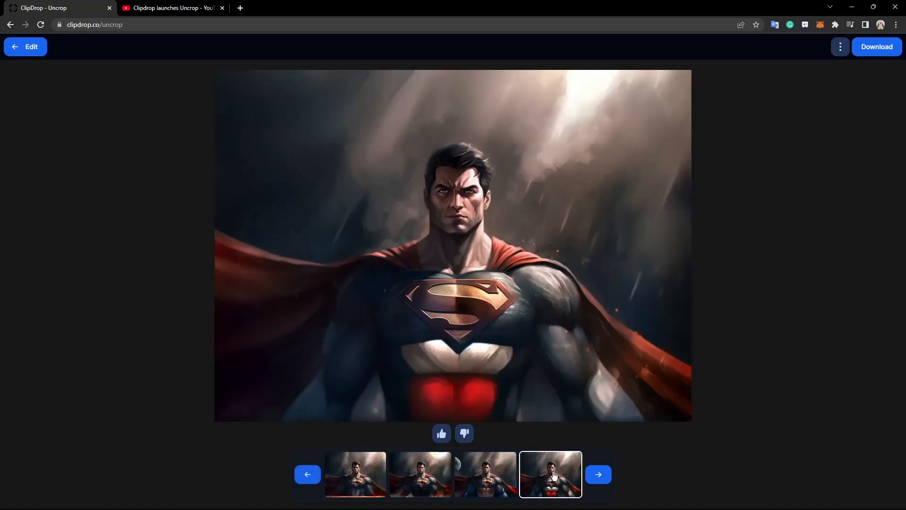
Generate another batch of uncrop variants and select the third one after comparing it with the fourth.
left_click(601, 477)
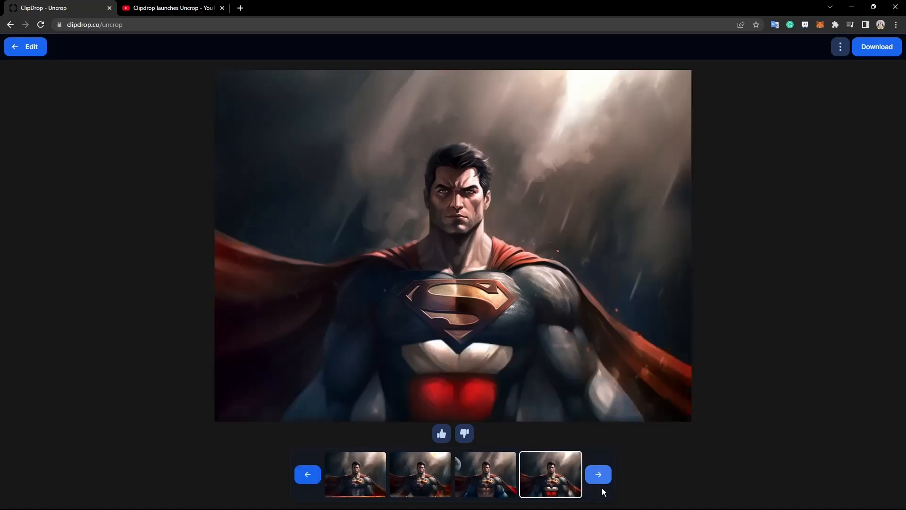
left_click(601, 476)
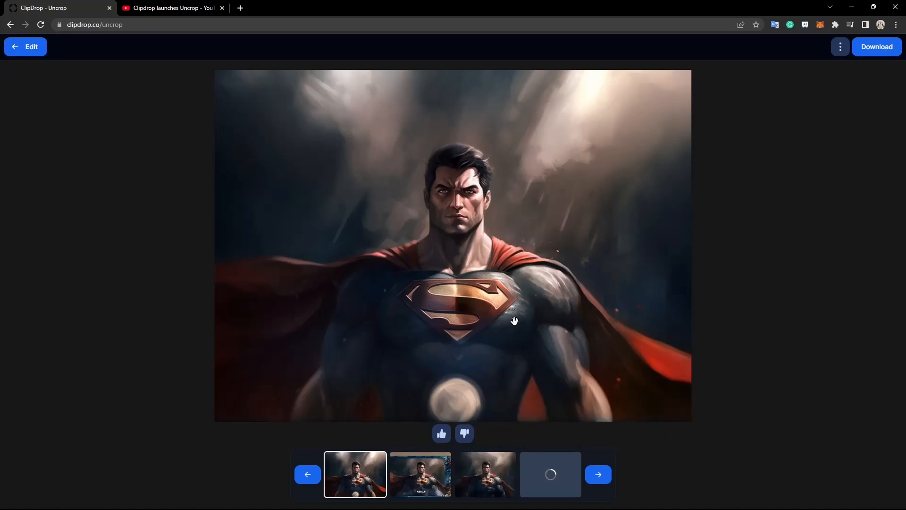
left_click(483, 477)
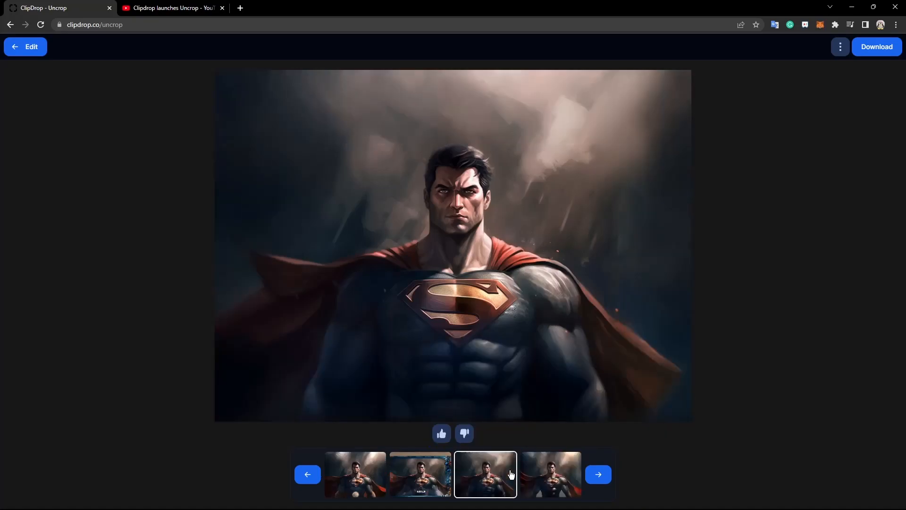
left_click(538, 473)
left_click(478, 479)
left_click(565, 472)
left_click(497, 480)
Give the selected variant positive feedback, download it and open the downloaded file.
left_click(441, 434)
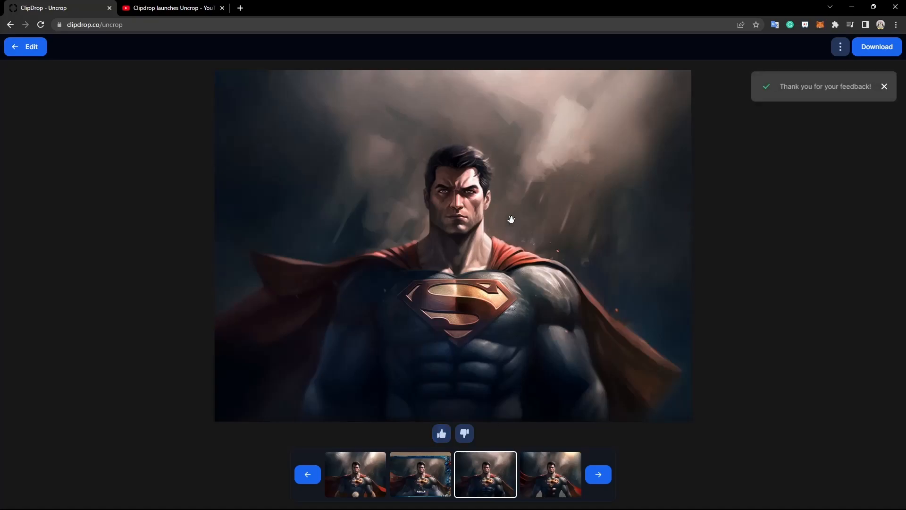
left_click(891, 47)
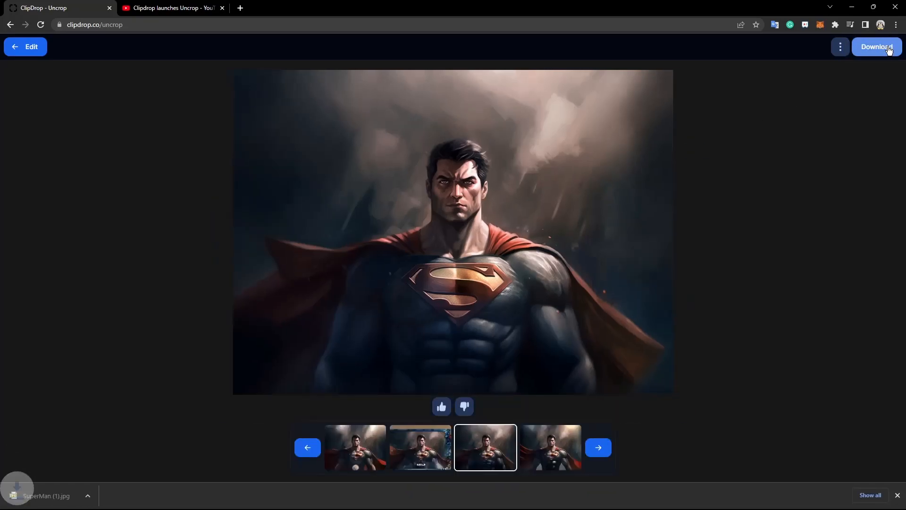
left_click(47, 495)
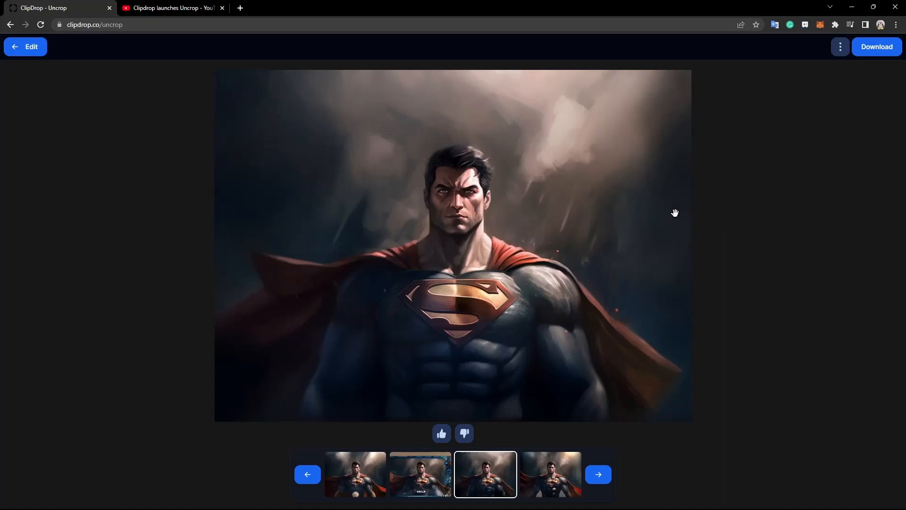
Send the selected uncropped variant to the Relight tool for further editing.
left_click(839, 52)
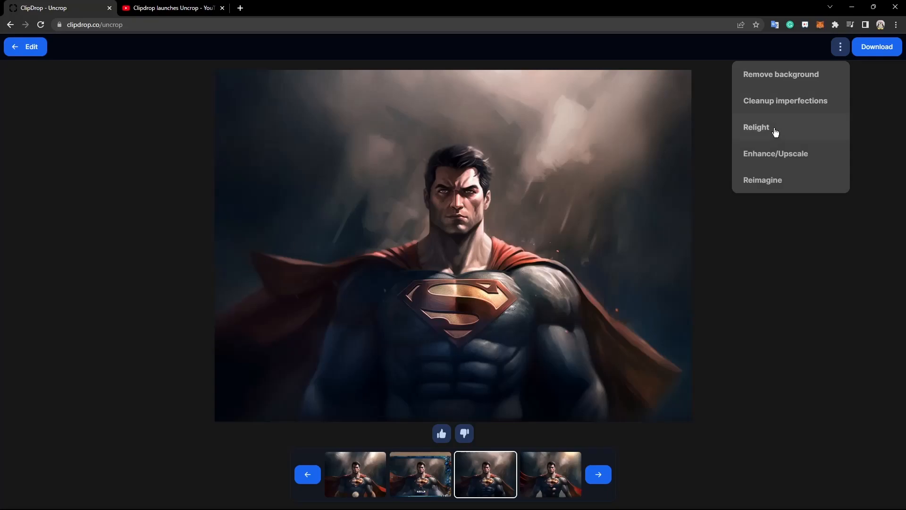
left_click(831, 106)
left_click(789, 131)
left_click(831, 155)
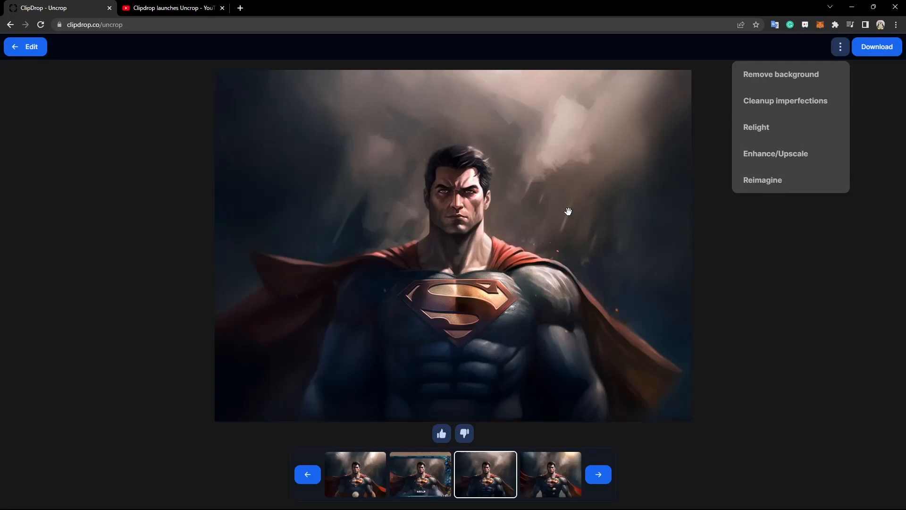
left_click(796, 182)
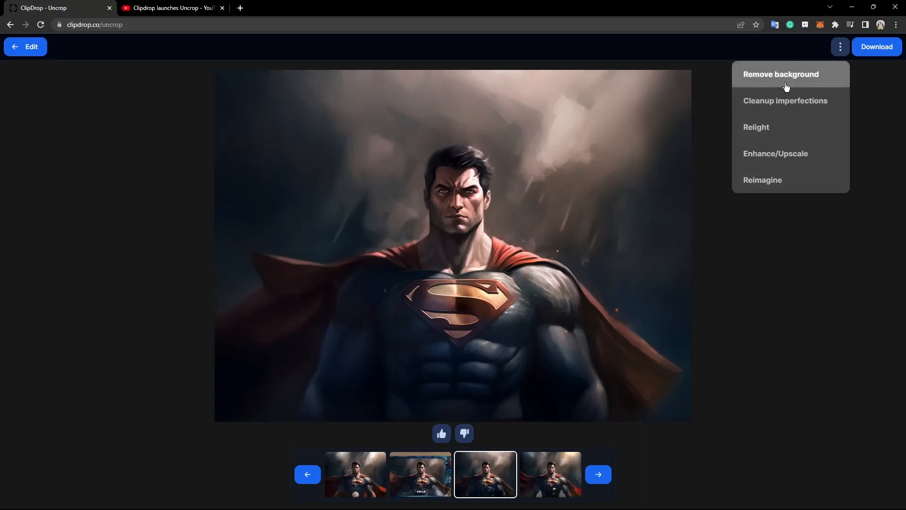
left_click(789, 131)
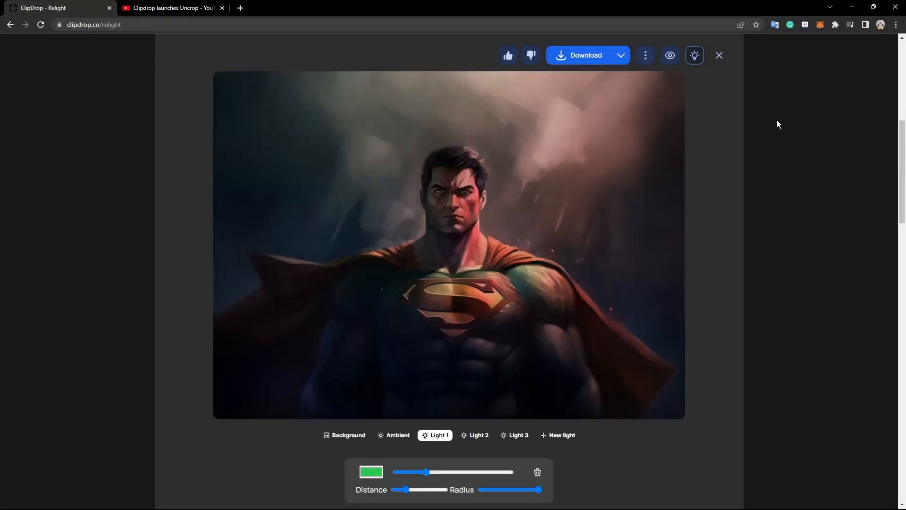
Reposition the red light above and beside Superman's head, and shift the blue and green lights slightly.
mouse_move(379, 233)
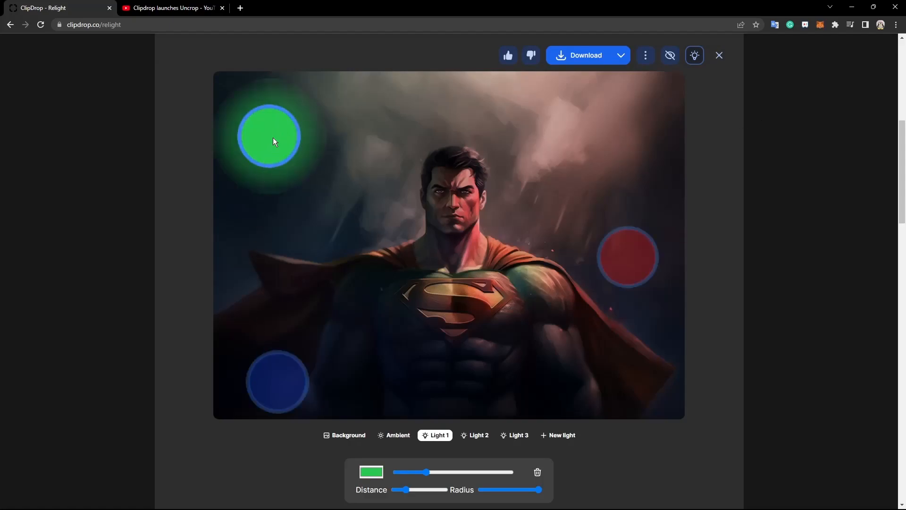
left_click(283, 382)
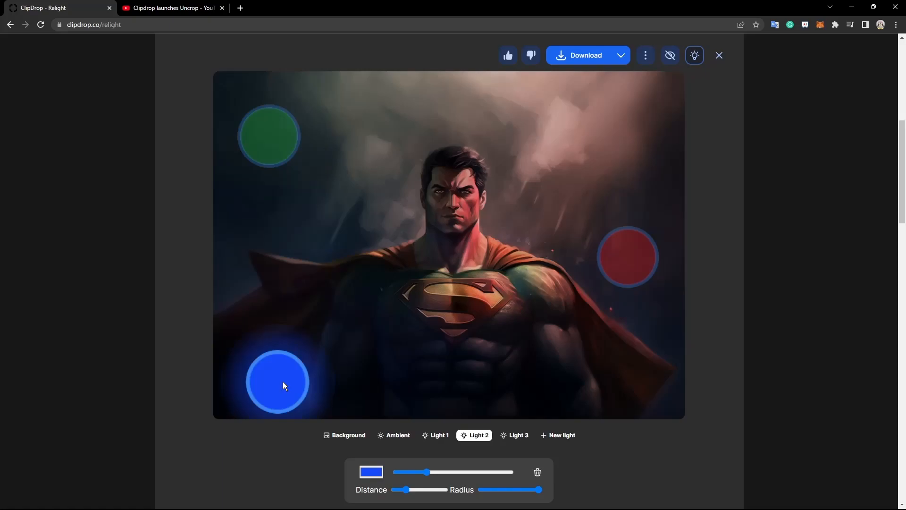
left_click(630, 260)
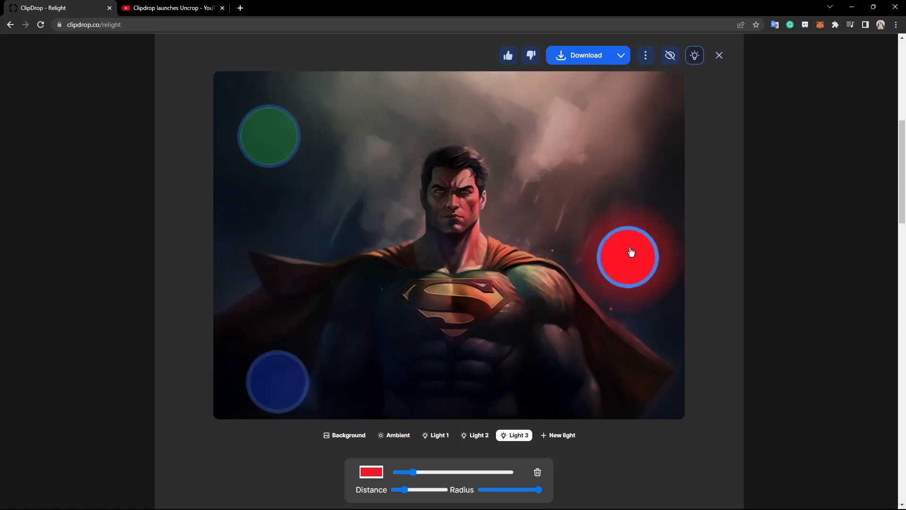
left_click_drag(632, 260, 525, 119)
left_click(271, 388)
left_click_drag(293, 389, 302, 363)
left_click(297, 128)
mouse_move(285, 137)
left_mouse_down()
mouse_move(384, 139)
mouse_move(383, 123)
mouse_move(280, 126)
left_mouse_up()
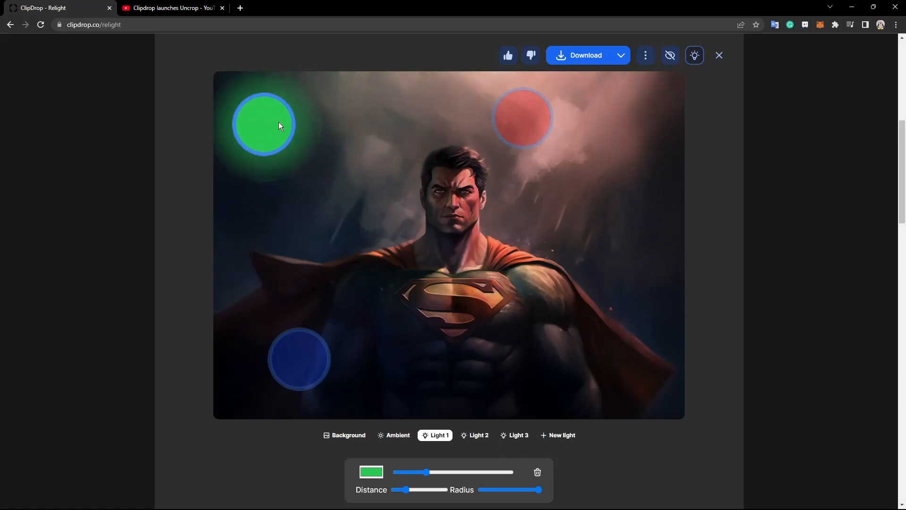
Delete the green, red and blue lights from the picture, leaving only the ambient light.
left_click(538, 473)
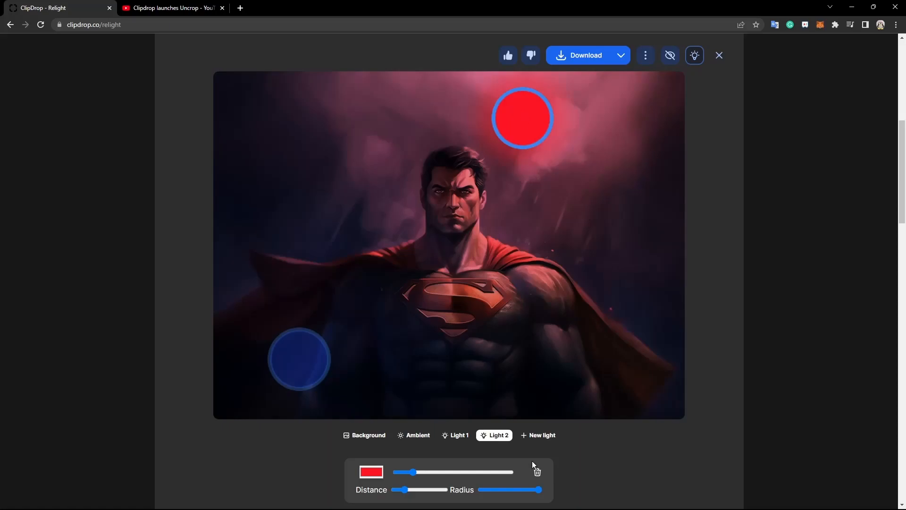
left_click(538, 473)
left_click_drag(305, 369, 307, 191)
left_click(538, 473)
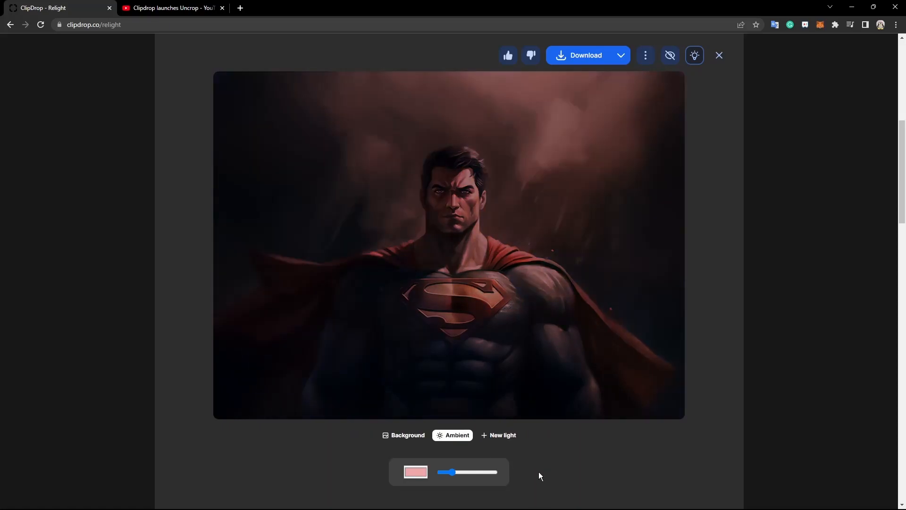
Add a new white light and place it in the clouds at the picture's upper right.
left_click(507, 437)
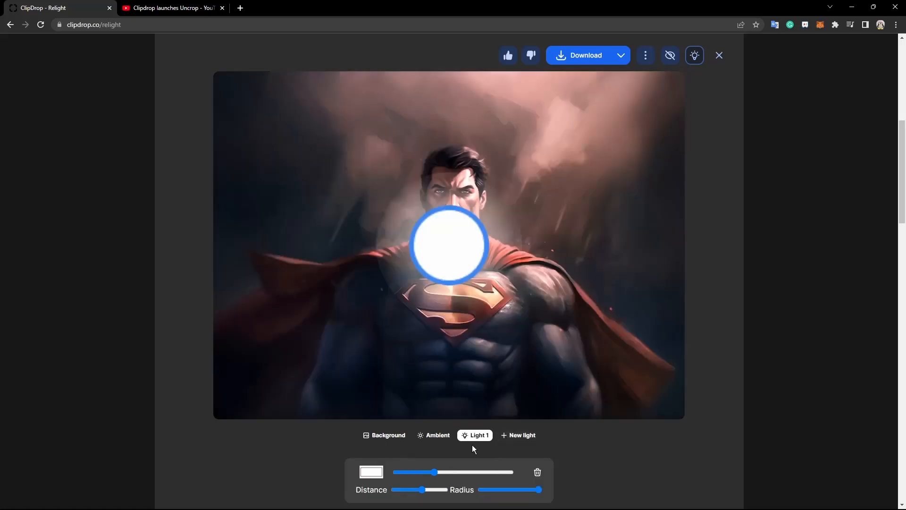
left_click_drag(447, 255, 595, 137)
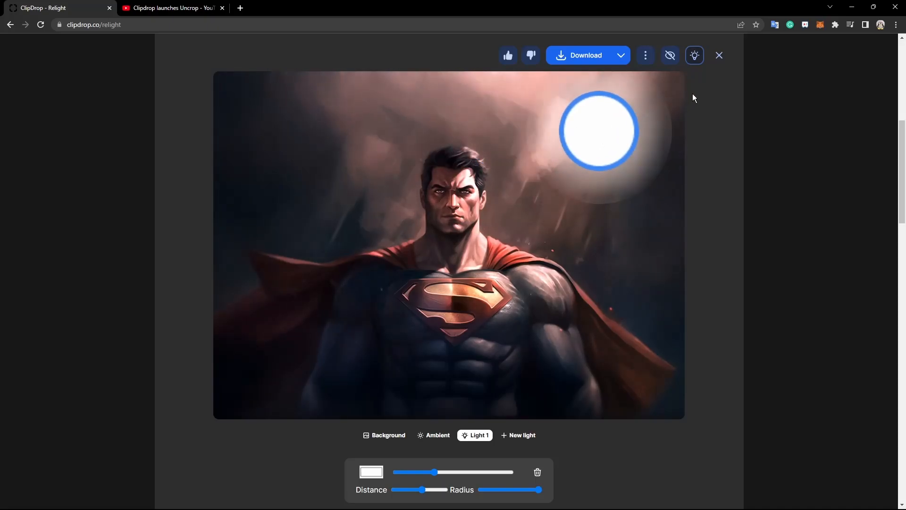
scroll(698, 103, "up", 3)
scroll(694, 152, "down", 3)
left_click(621, 56)
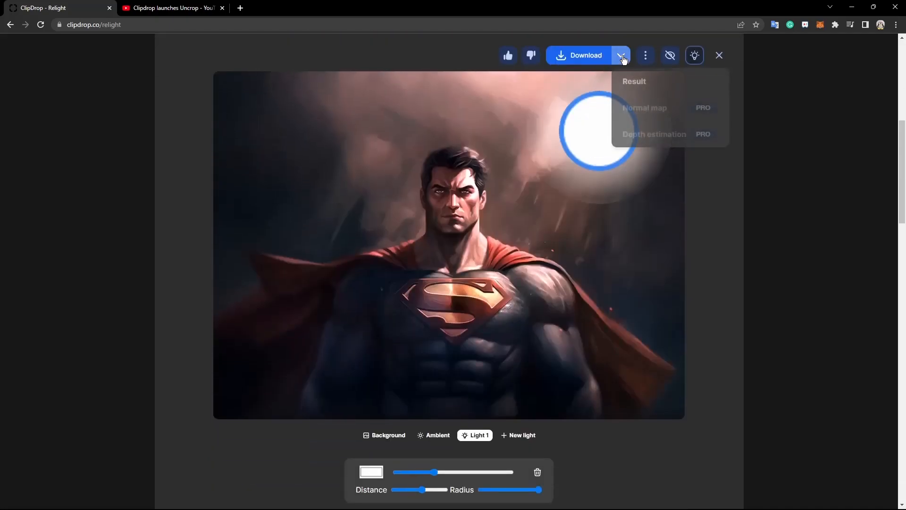
scroll(701, 217, "up", 1)
scroll(701, 218, "up", 7)
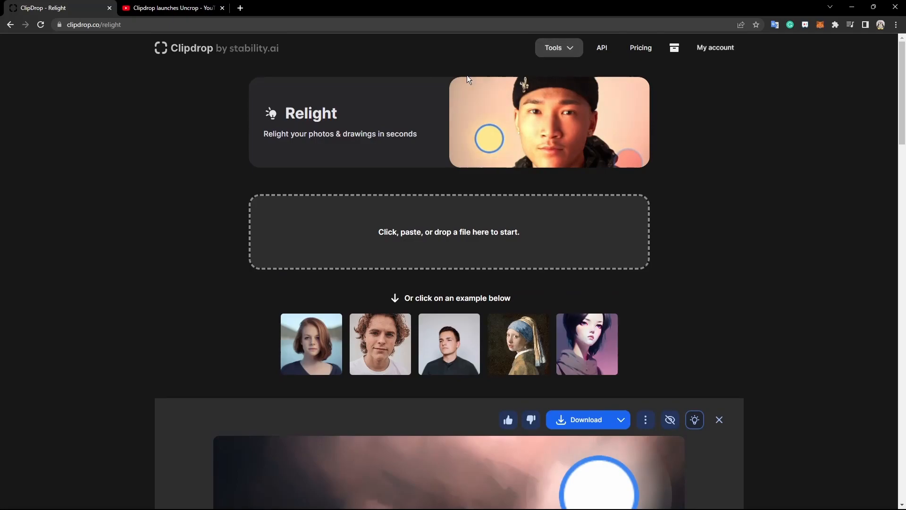
left_click(563, 52)
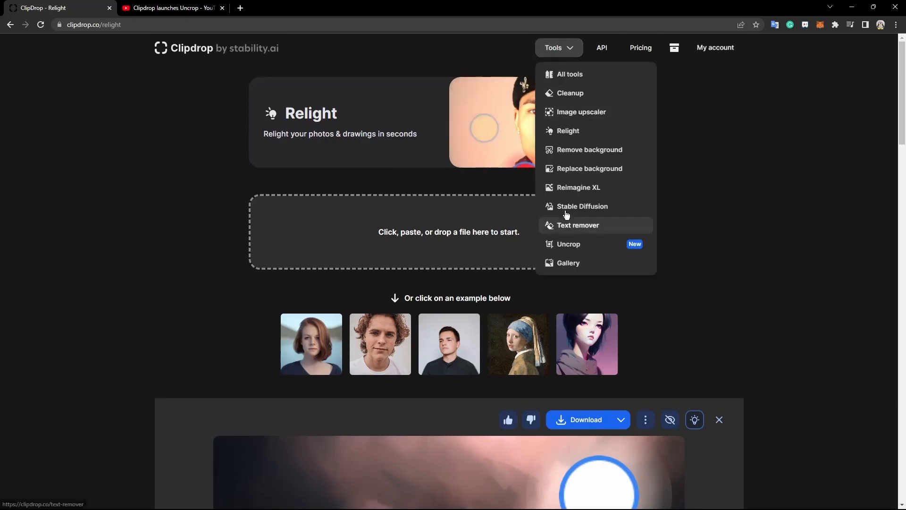
scroll(618, 317, "down", 3)
scroll(617, 317, "down", 3)
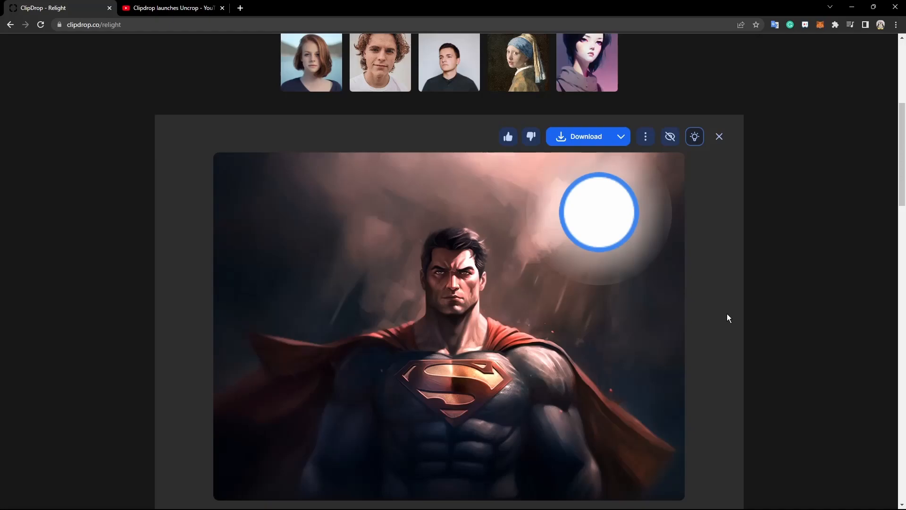
scroll(717, 314, "up", 6)
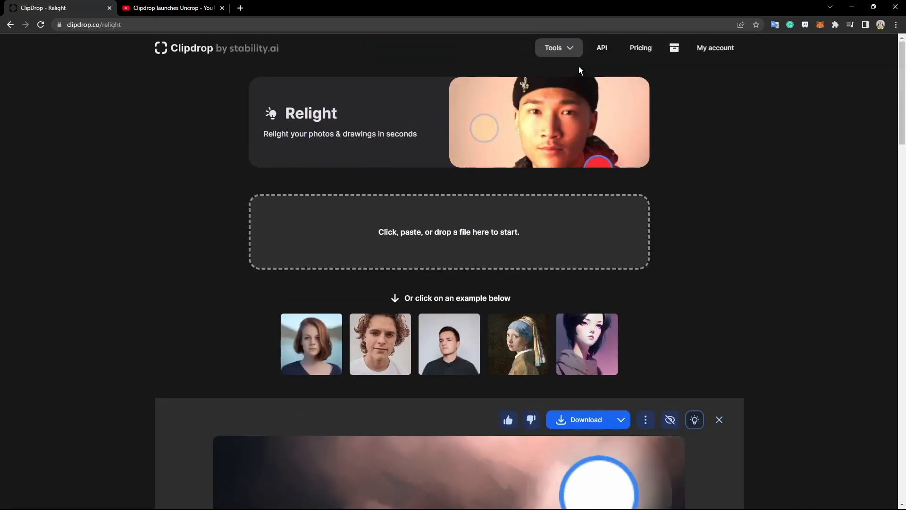
left_click(571, 51)
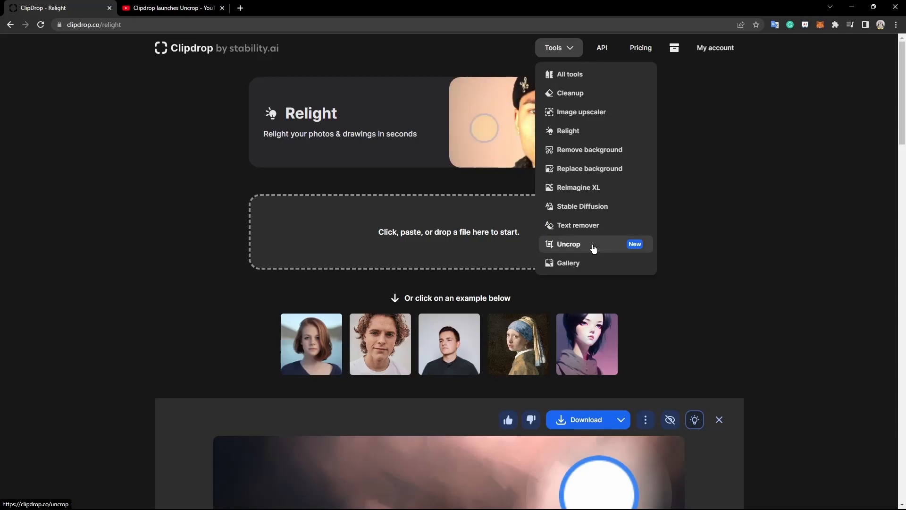
scroll(621, 315, "down", 5)
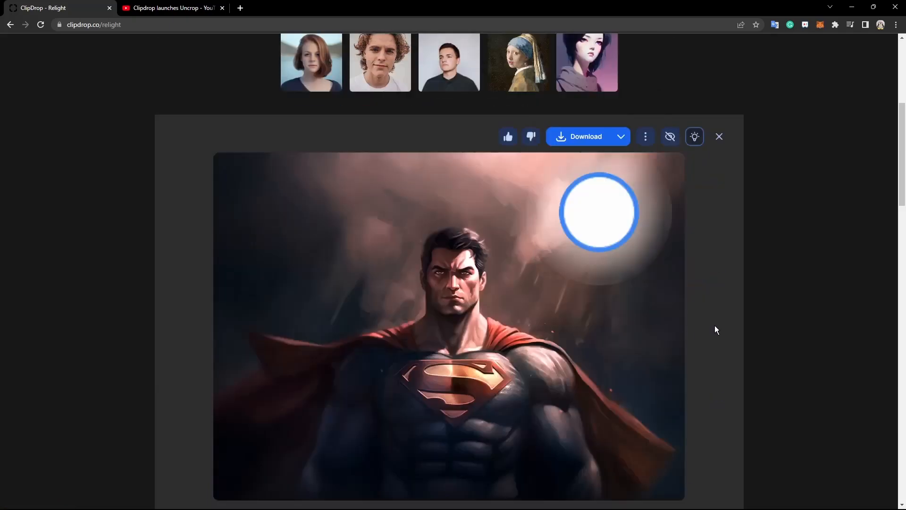